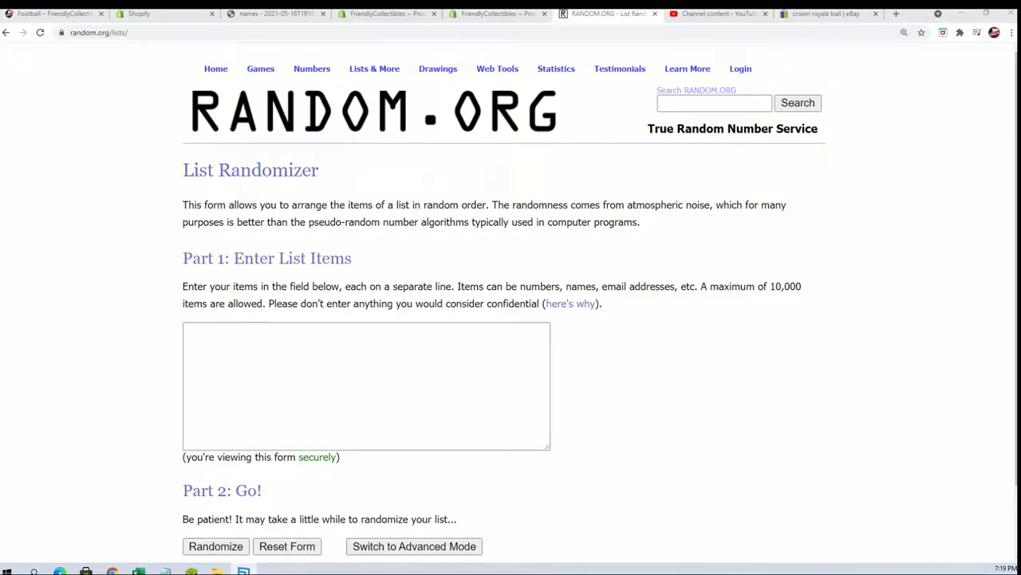
Switch to the Notepad notes and copy the item ID 2021BBOXFSH153 from the heading
{"action": "key", "text": "alt+Tab"}
{"action": "left_click_drag", "start_coordinate": [811, 88], "coordinate": [707, 43]}
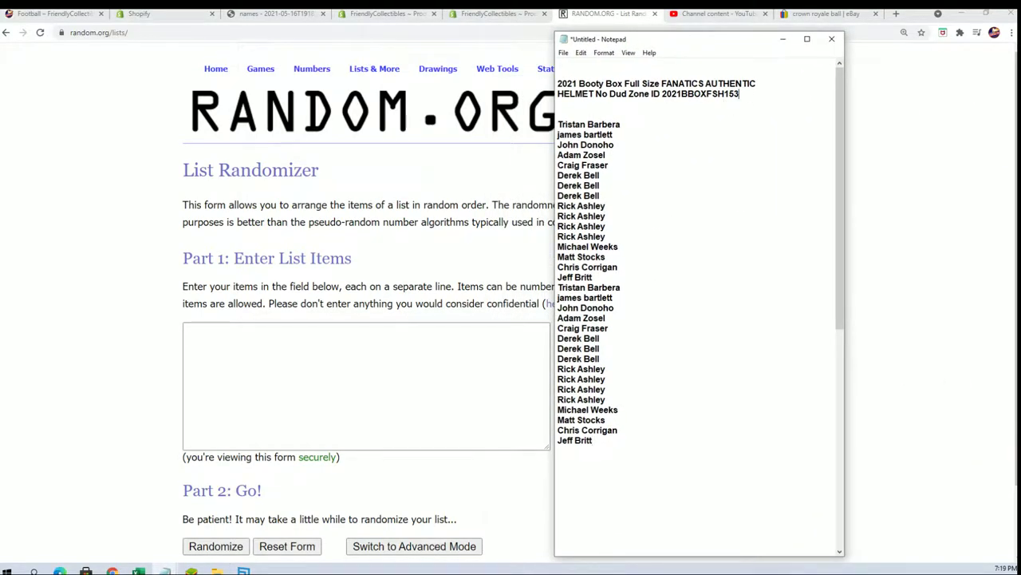
{"action": "left_click_drag", "start_coordinate": [739, 93], "coordinate": [663, 94]}
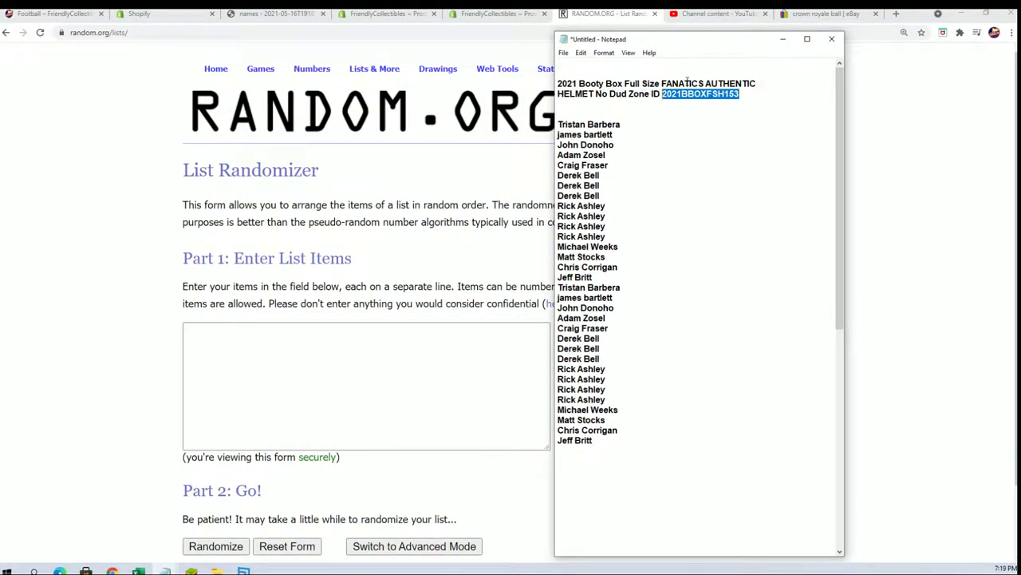
{"action": "right_click", "coordinate": [721, 94]}
{"action": "left_click", "coordinate": [753, 130]}
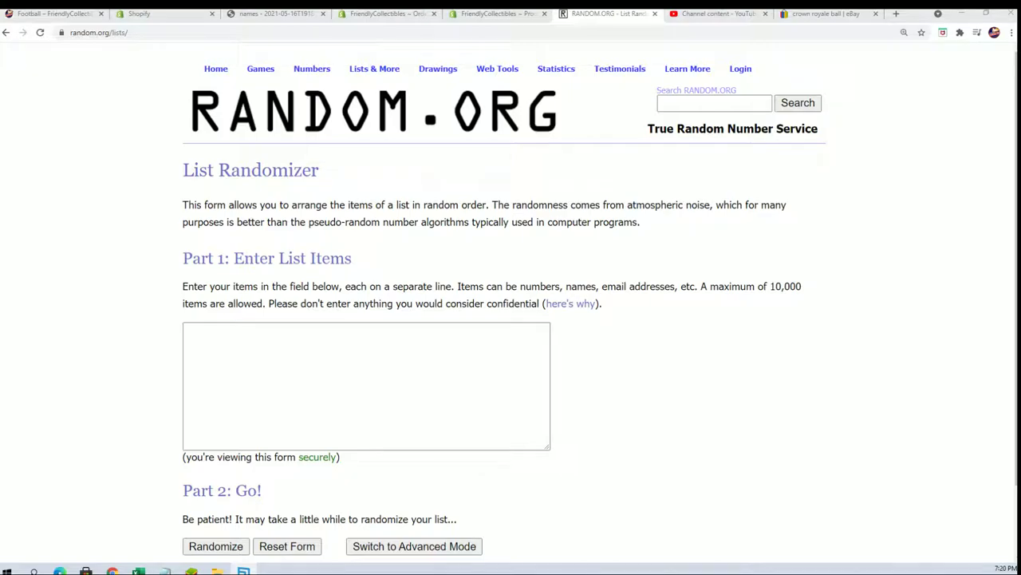
Copy the full list of owner names from Notepad and bring the NFL team list below it into view
{"action": "key", "text": "alt+Tab"}
{"action": "left_click_drag", "start_coordinate": [700, 497], "coordinate": [532, 128]}
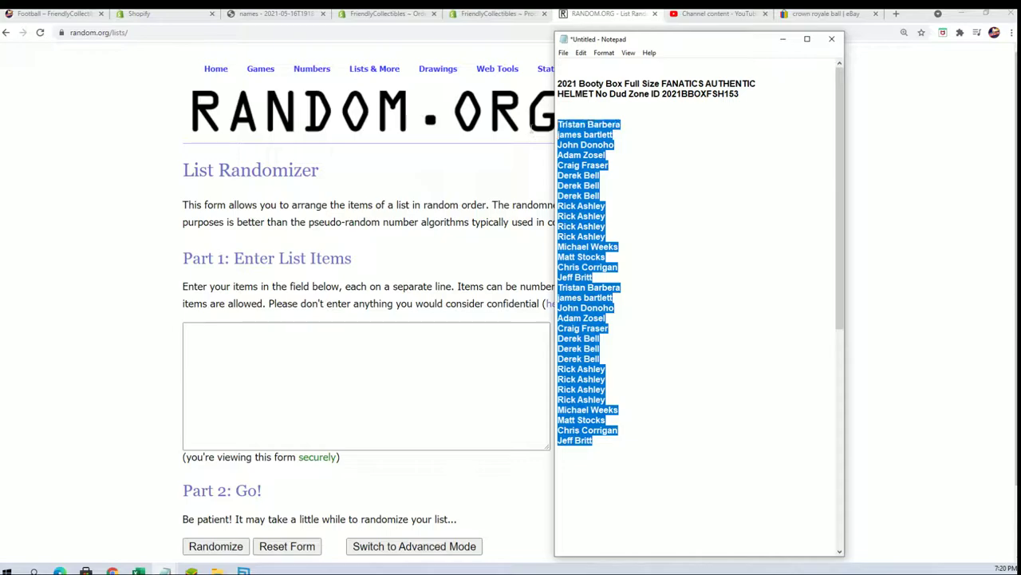
{"action": "right_click", "coordinate": [574, 126]}
{"action": "left_click", "coordinate": [618, 167]}
{"action": "scroll", "coordinate": [688, 391], "scroll_direction": "down", "scroll_amount": 10}
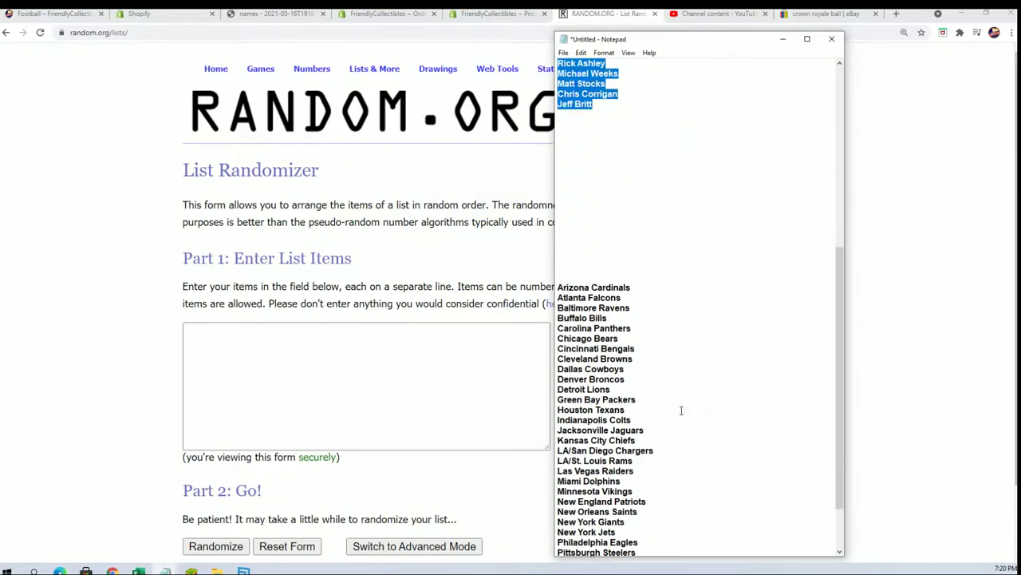
{"action": "scroll", "coordinate": [681, 410], "scroll_direction": "down", "scroll_amount": 2}
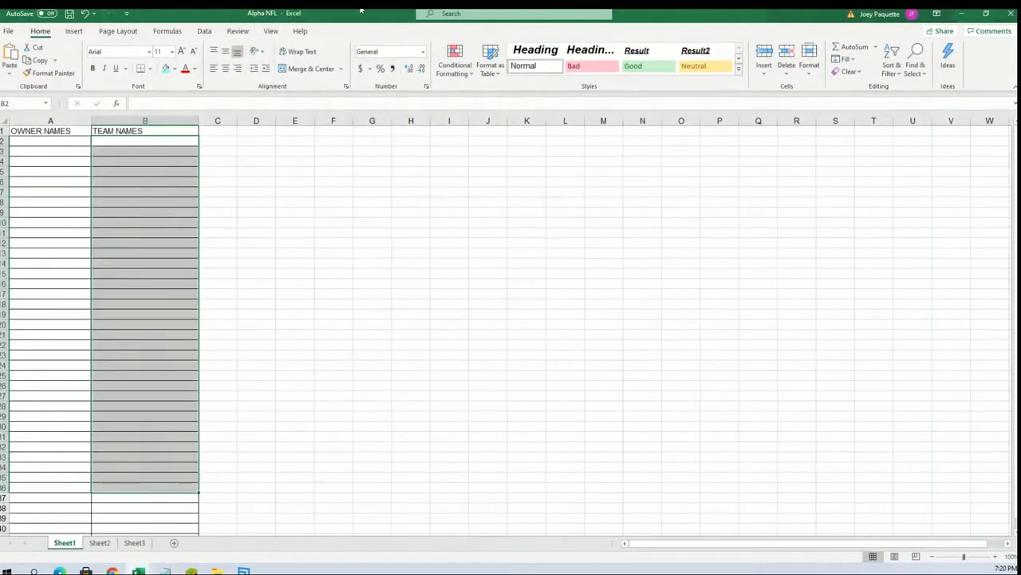
Shrink the Alpha NFL workbook in Excel to a tall window beside the browser content, zoom to 110% and select cell A2
{"action": "left_click_drag", "start_coordinate": [511, 7], "coordinate": [742, 32]}
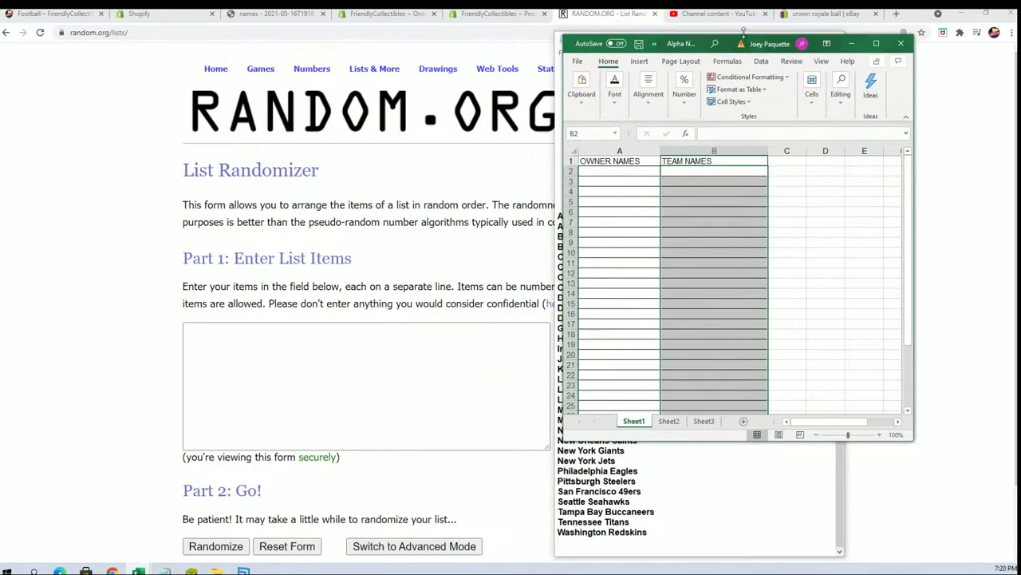
{"action": "double_click", "coordinate": [742, 8]}
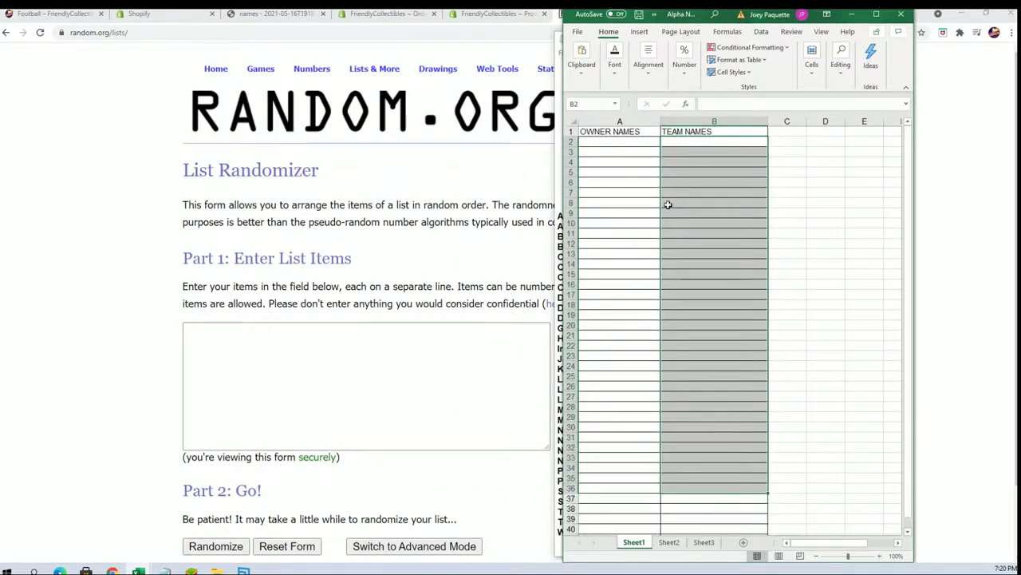
{"action": "left_click", "coordinate": [879, 555]}
{"action": "left_click", "coordinate": [602, 145]}
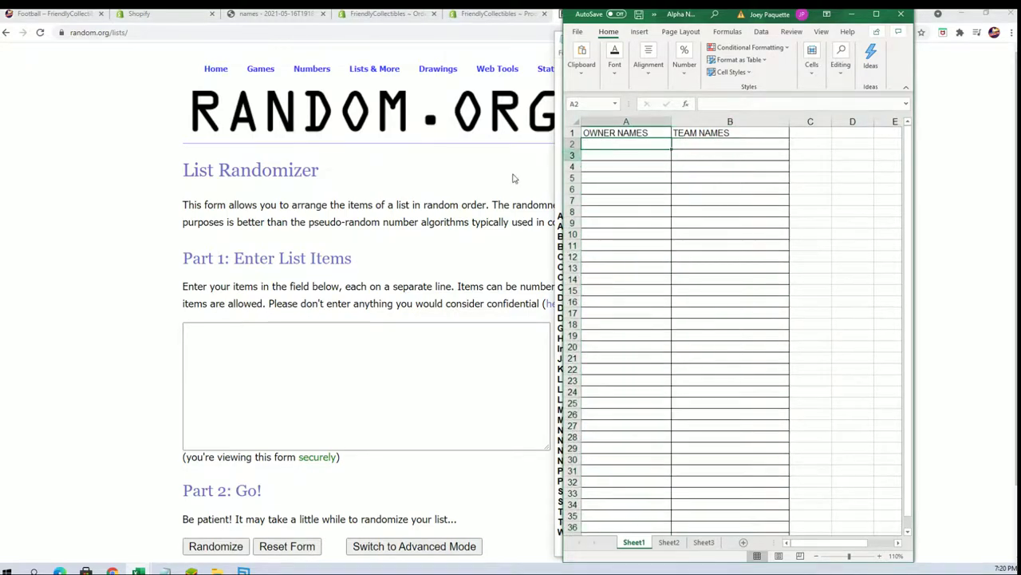
Paste the owner names into the RANDOM.ORG List Randomizer and randomize them
{"action": "left_click", "coordinate": [216, 340]}
{"action": "right_click", "coordinate": [214, 341]}
{"action": "left_click", "coordinate": [241, 424]}
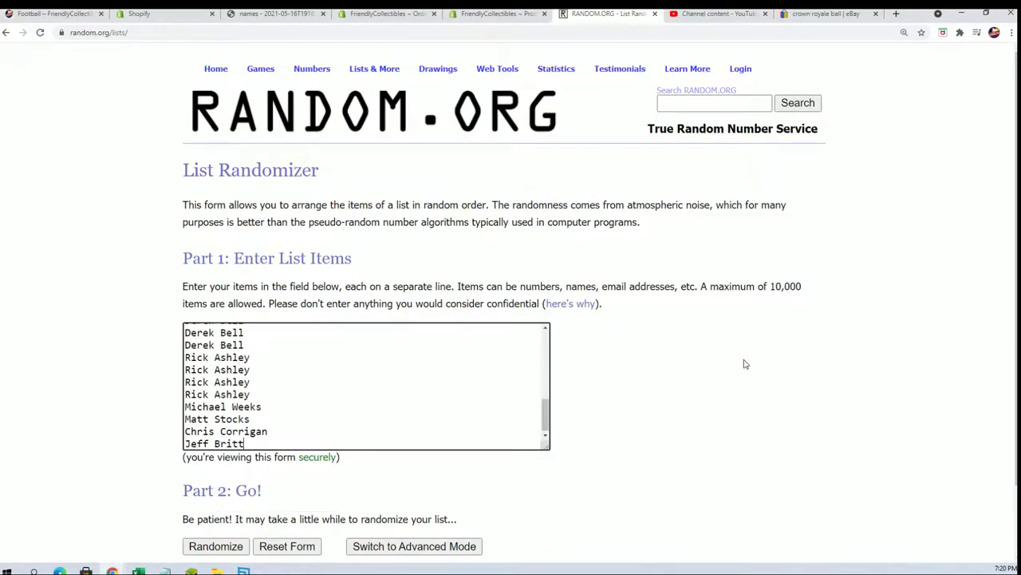
{"action": "scroll", "coordinate": [479, 415], "scroll_direction": "down", "scroll_amount": 1}
{"action": "left_click", "coordinate": [211, 468]}
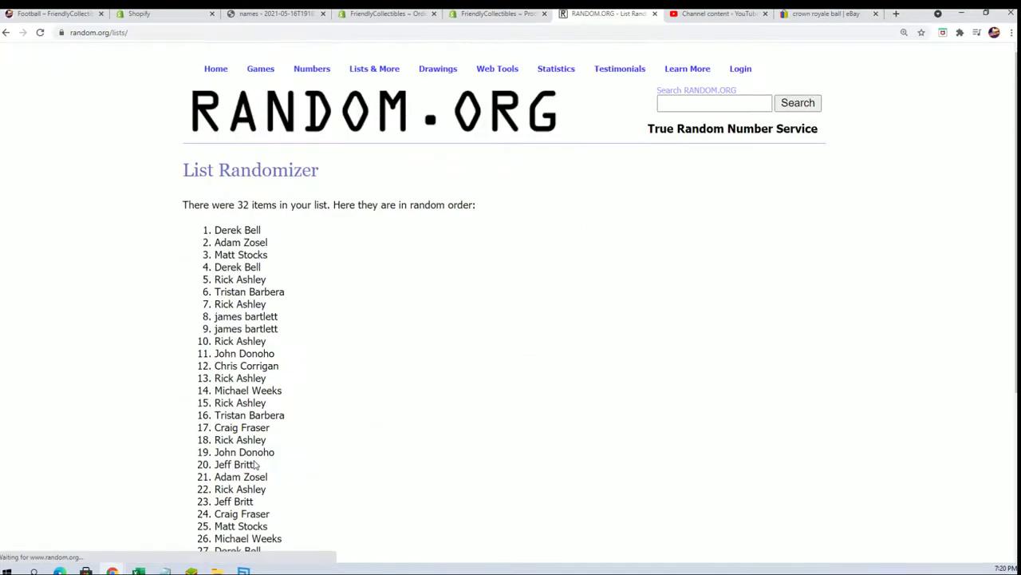
Reshuffle the owner names until the list has been randomized 7 times in total
{"action": "scroll", "coordinate": [216, 439], "scroll_direction": "down", "scroll_amount": 3}
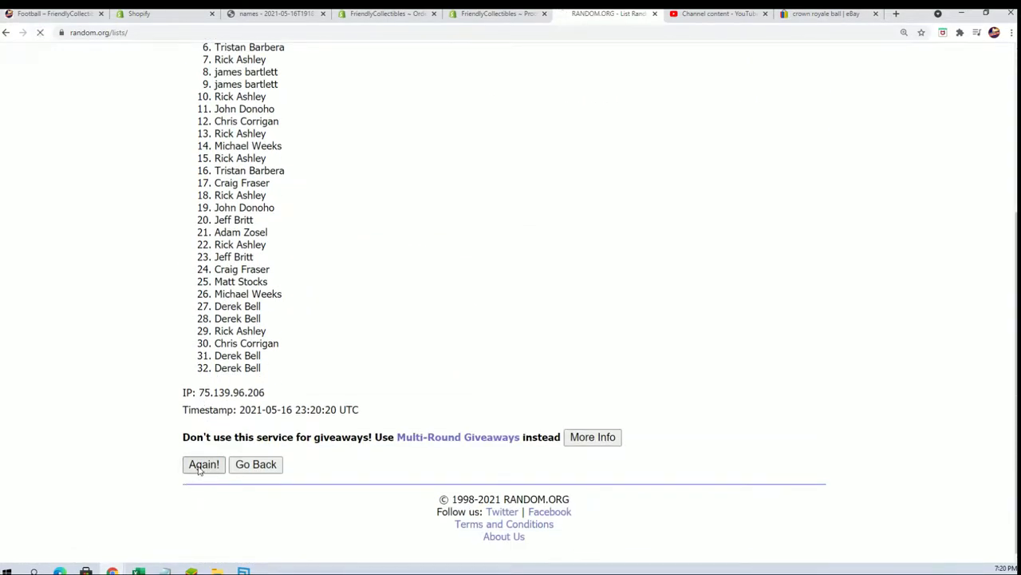
{"action": "left_click", "coordinate": [203, 463]}
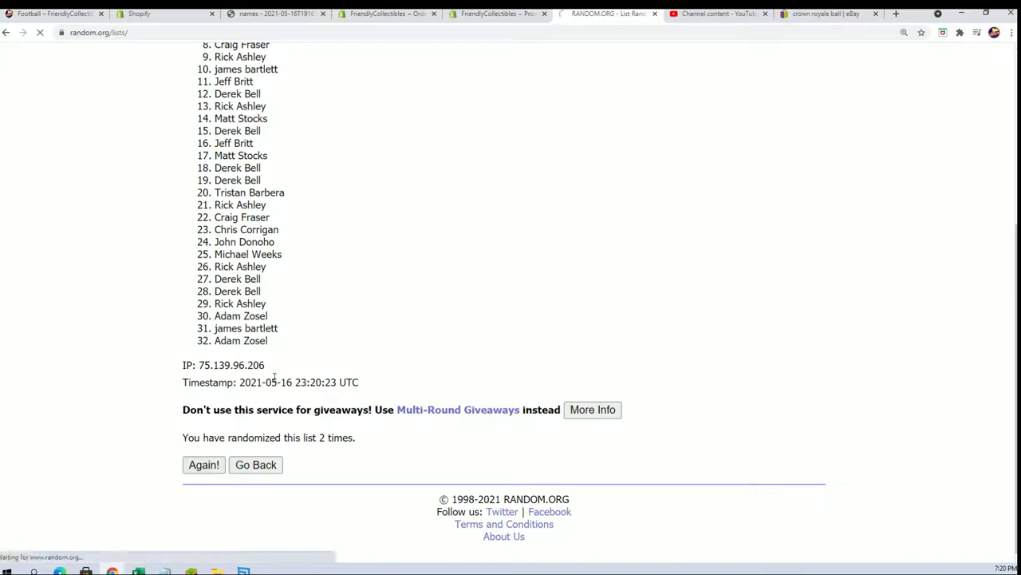
{"action": "left_click", "coordinate": [205, 464]}
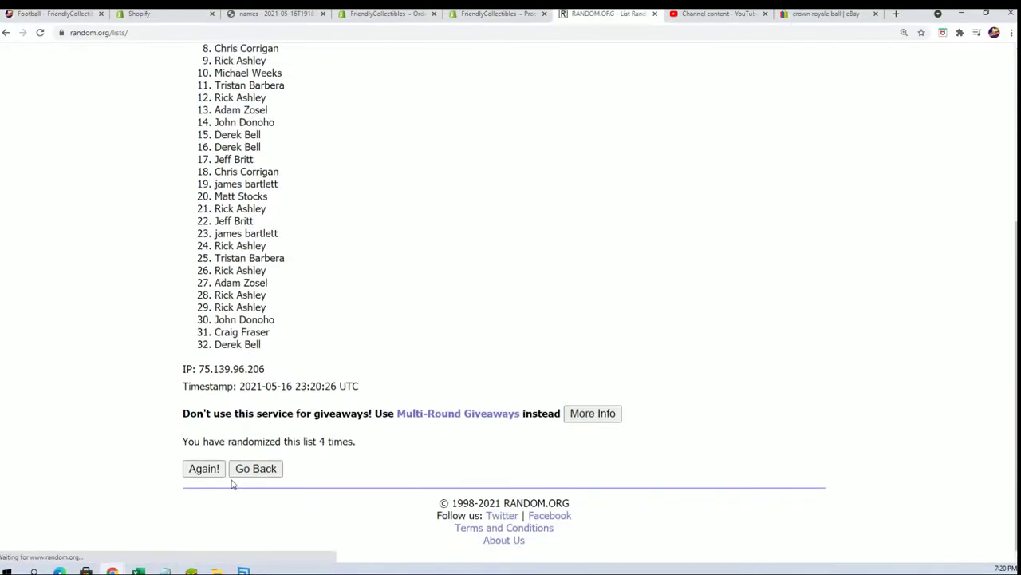
{"action": "left_click", "coordinate": [204, 469]}
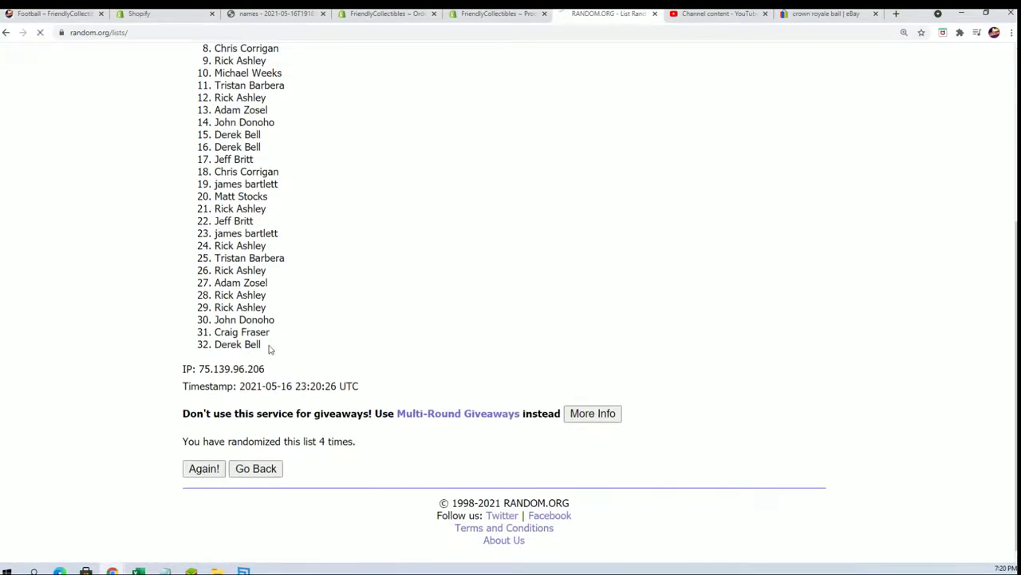
{"action": "left_click", "coordinate": [203, 463]}
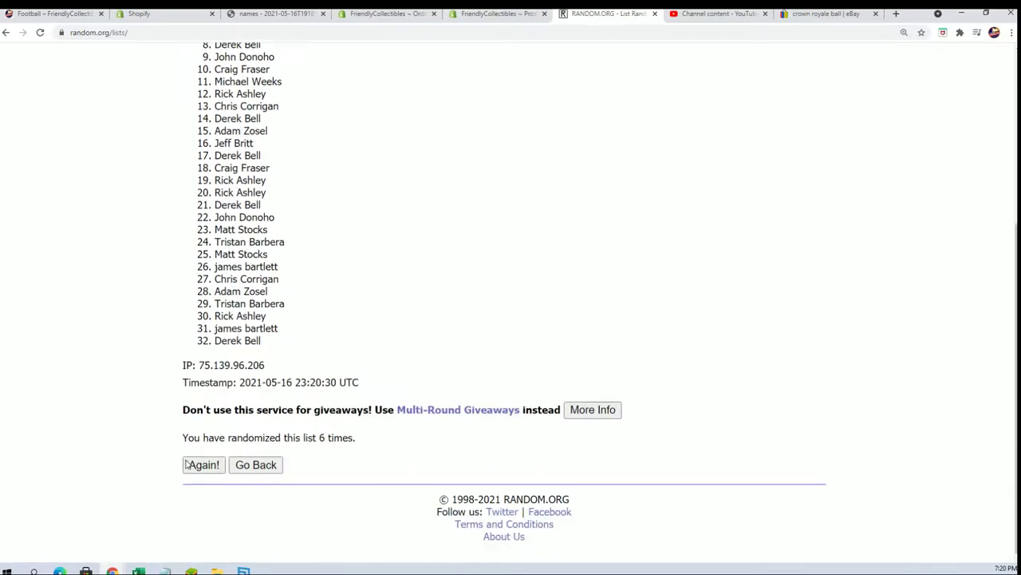
{"action": "left_click", "coordinate": [203, 465]}
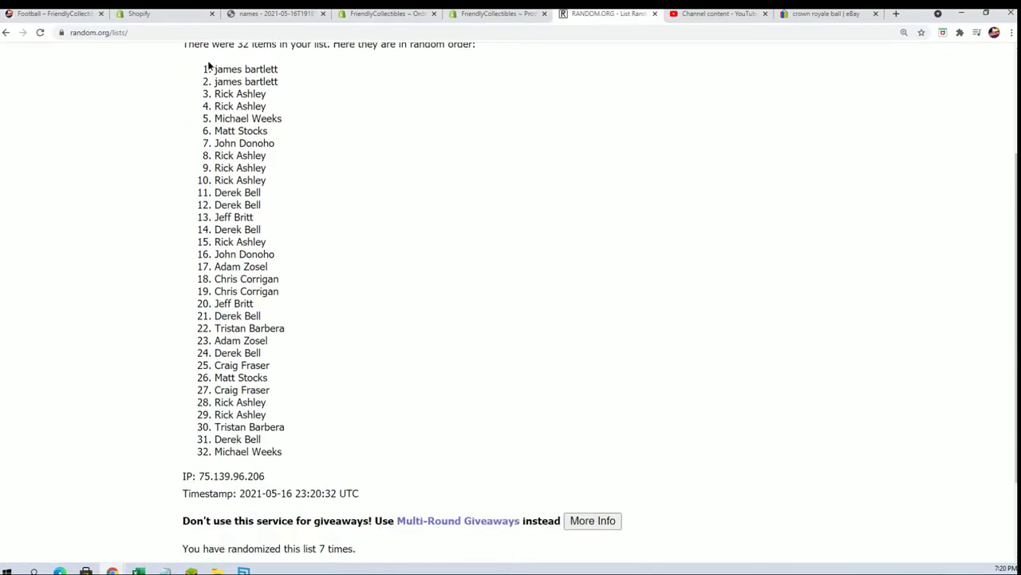
Copy all 32 owner names from the final randomized list
{"action": "left_click_drag", "start_coordinate": [208, 67], "coordinate": [283, 457]}
{"action": "right_click", "coordinate": [263, 416]}
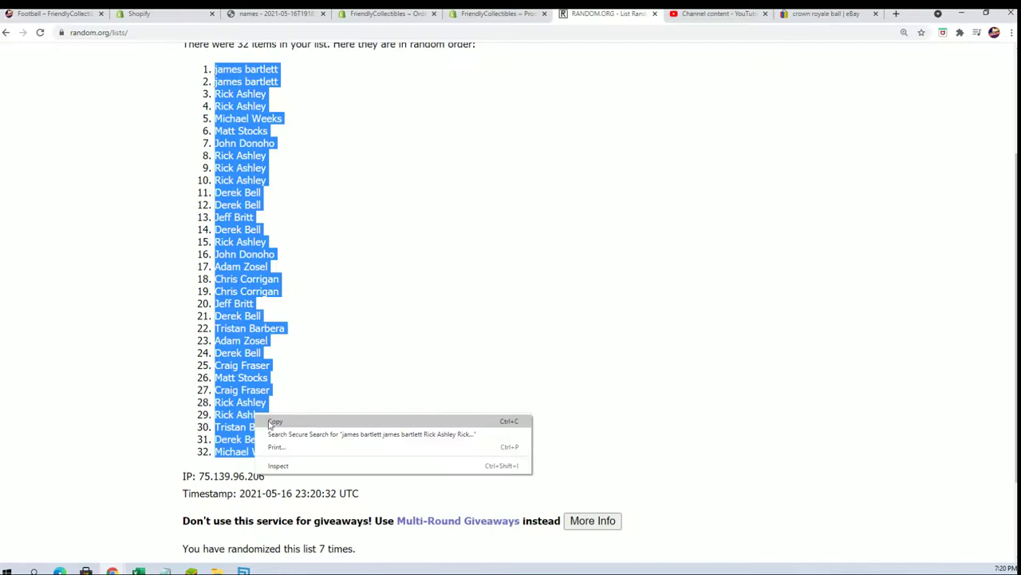
{"action": "left_click", "coordinate": [272, 421]}
{"action": "scroll", "coordinate": [271, 423], "scroll_direction": "down", "scroll_amount": 2}
{"action": "scroll", "coordinate": [271, 423], "scroll_direction": "up", "scroll_amount": 3}
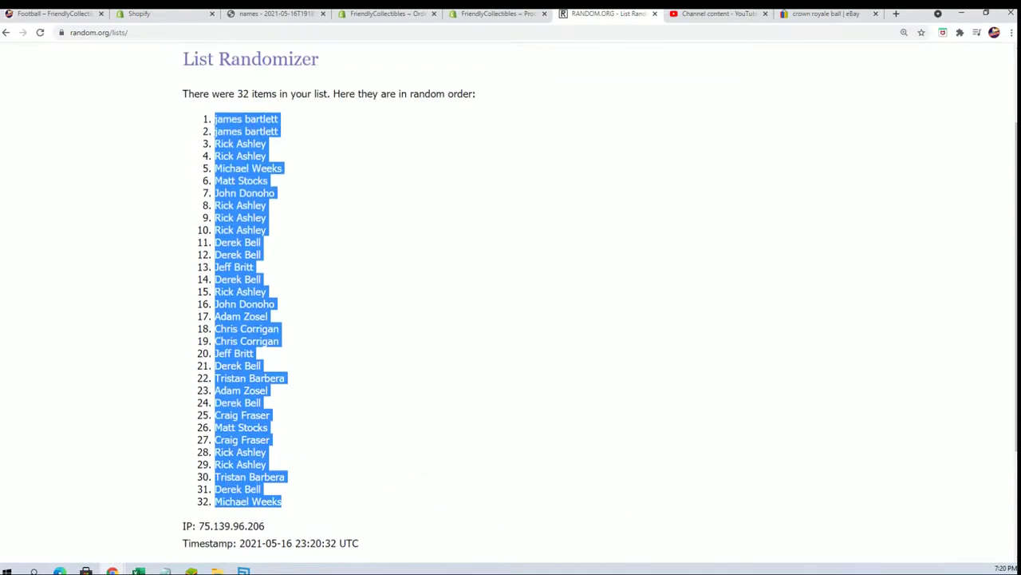
Paste the names as plain text under OWNER NAMES from A2 in Excel, zoom to 120% and select B2
{"action": "key", "text": "alt+Tab"}
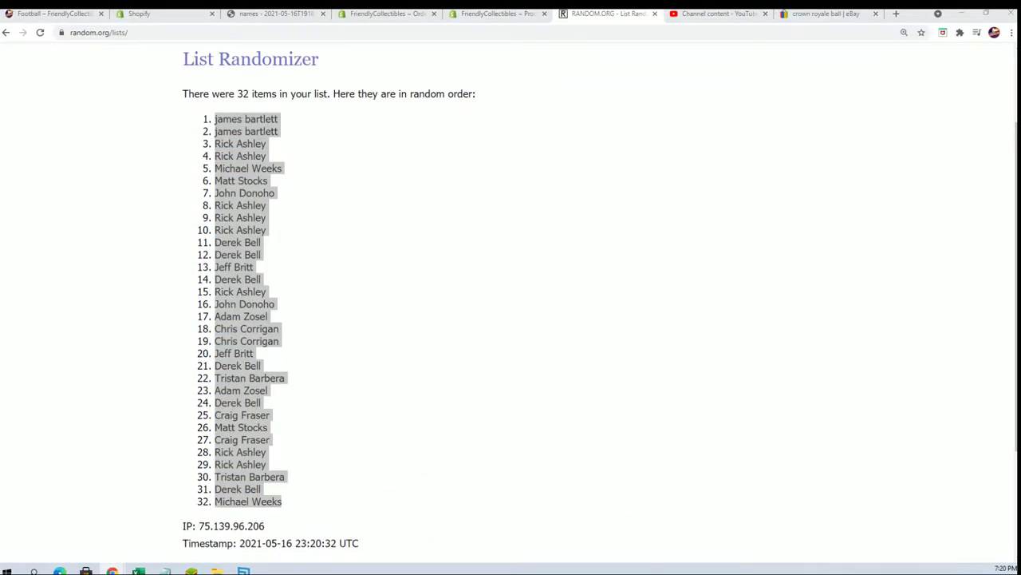
{"action": "right_click", "coordinate": [595, 144]}
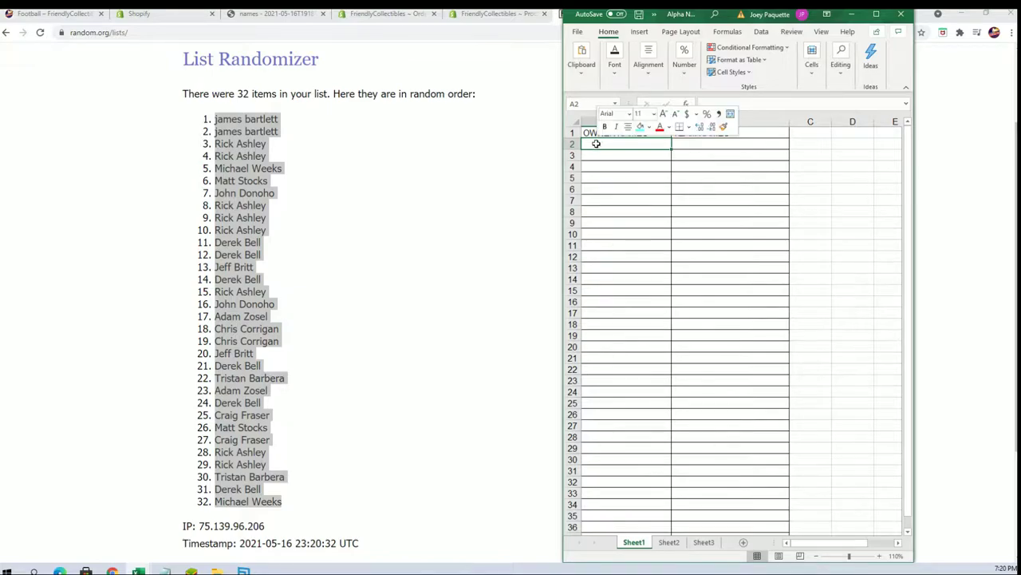
{"action": "left_click", "coordinate": [627, 201]}
{"action": "left_click", "coordinate": [554, 156]}
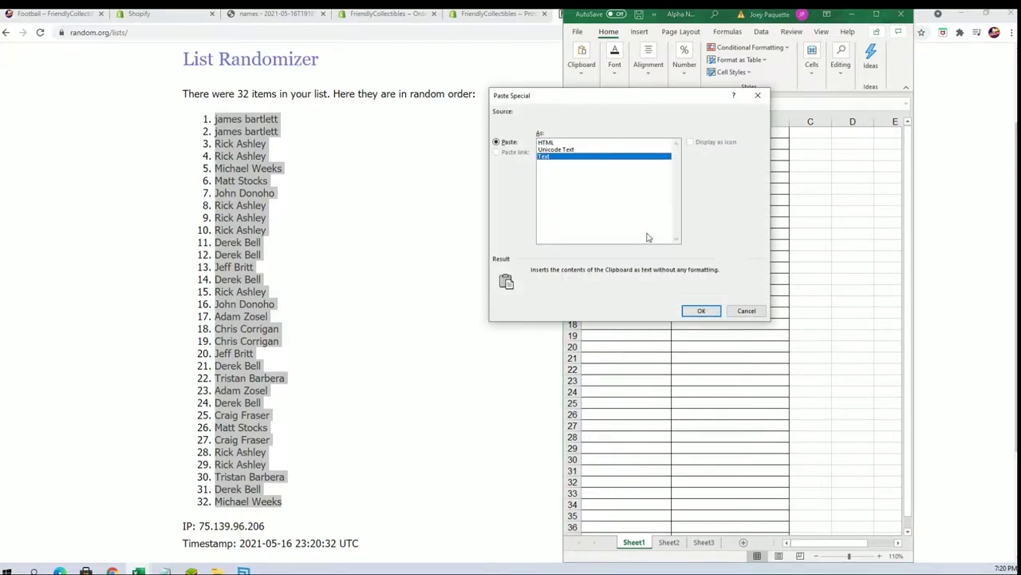
{"action": "left_click", "coordinate": [702, 310]}
{"action": "left_click", "coordinate": [880, 556]}
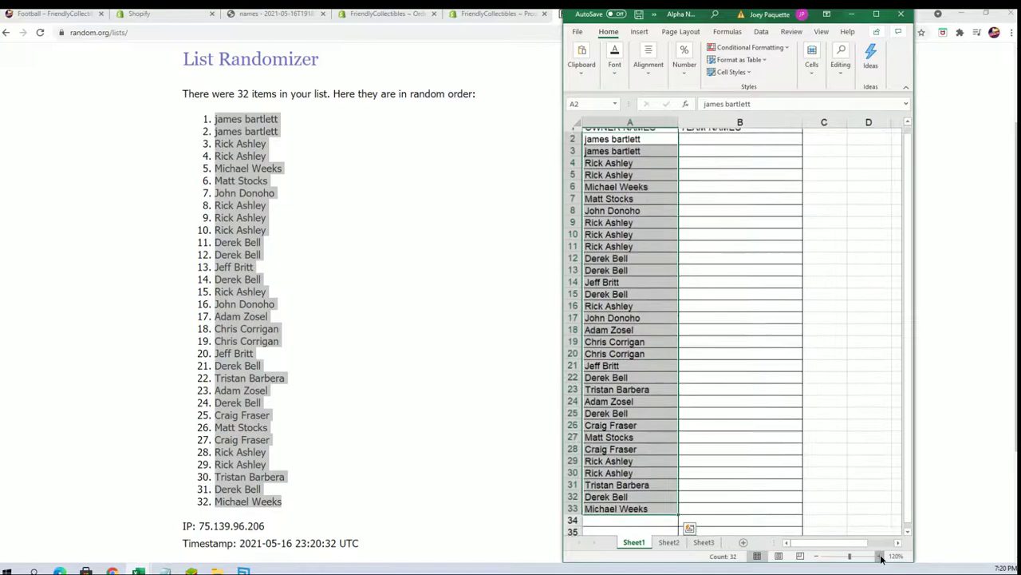
{"action": "scroll", "coordinate": [684, 179], "scroll_direction": "up", "scroll_amount": 1}
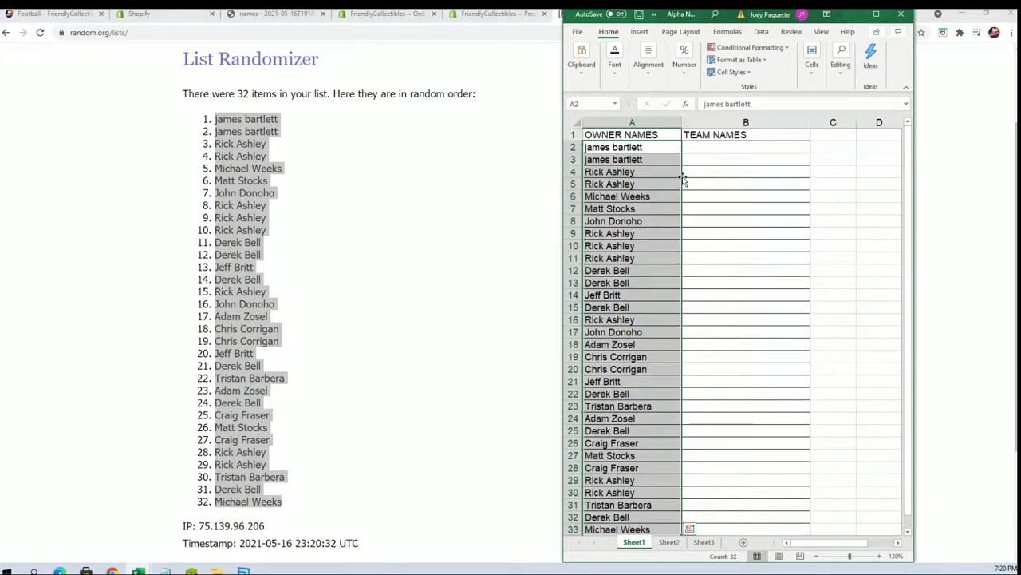
{"action": "left_click", "coordinate": [707, 147]}
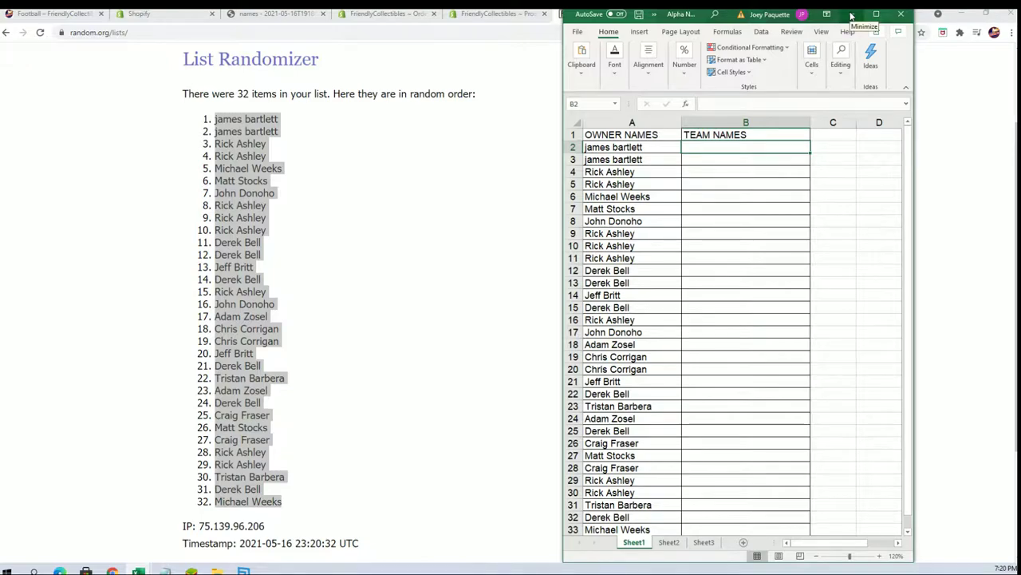
Minimize the workbook and return to a blank List Randomizer form in the browser
{"action": "scroll", "coordinate": [452, 296], "scroll_direction": "down", "scroll_amount": 1}
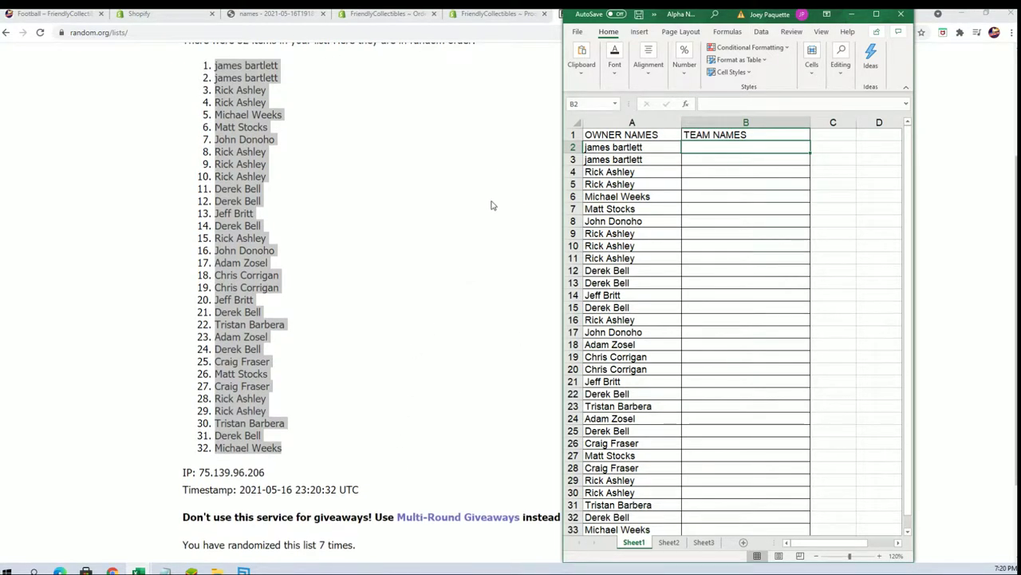
{"action": "scroll", "coordinate": [491, 205], "scroll_direction": "up", "scroll_amount": 1}
{"action": "left_click", "coordinate": [851, 14]}
{"action": "scroll", "coordinate": [654, 173], "scroll_direction": "up", "scroll_amount": 2}
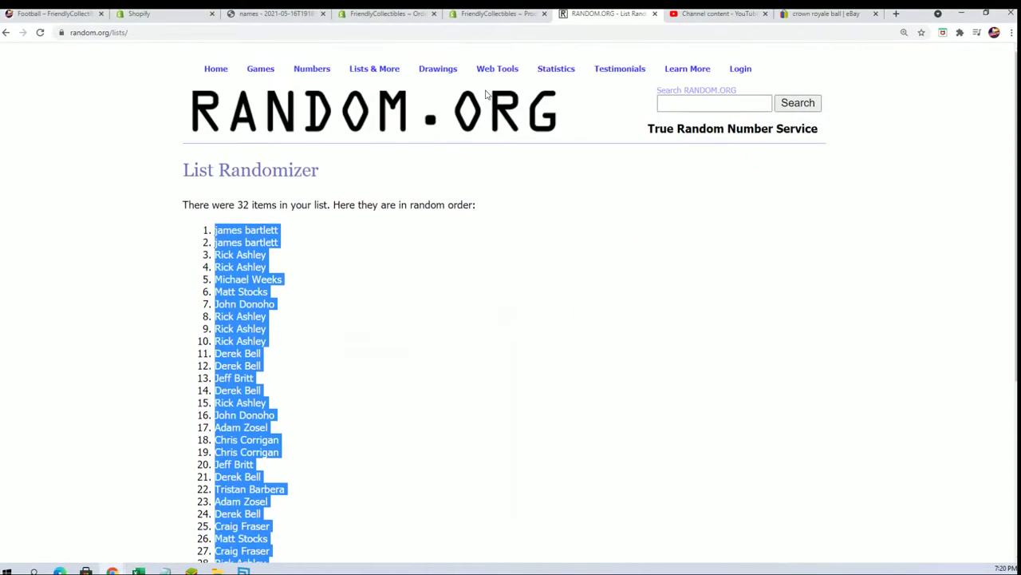
{"action": "left_click", "coordinate": [388, 86]}
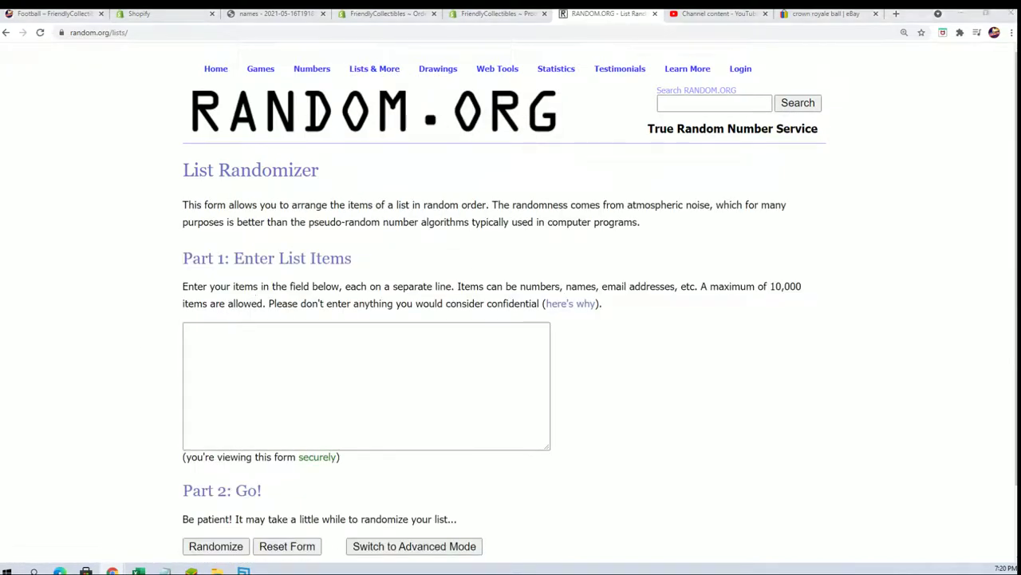
Copy the NFL team list, Arizona Cardinals through Washington Redskins, from Notepad
{"action": "key", "text": "alt+Tab"}
{"action": "left_click_drag", "start_coordinate": [657, 532], "coordinate": [560, 216]}
{"action": "right_click", "coordinate": [573, 217]}
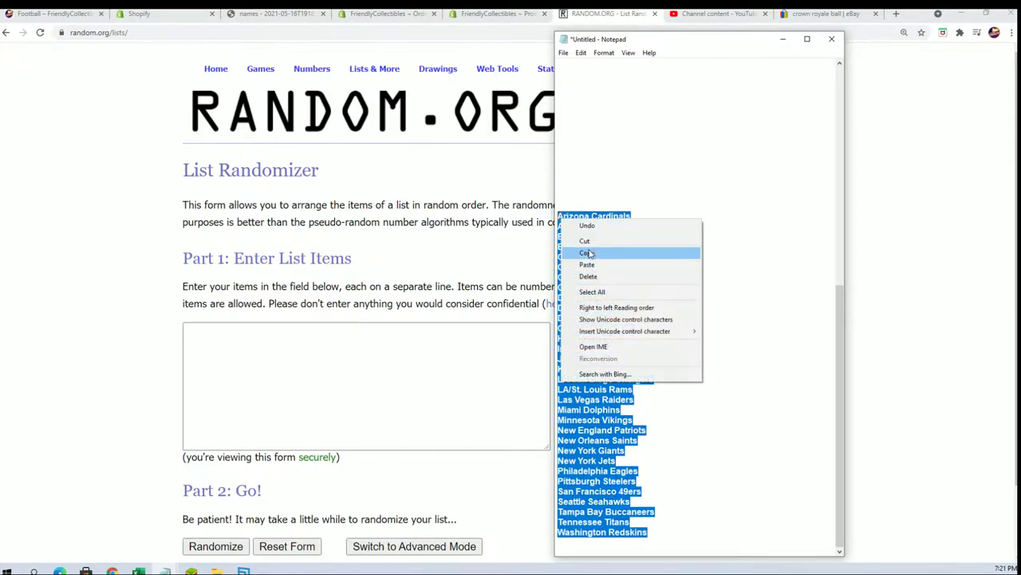
{"action": "left_click", "coordinate": [593, 250]}
Paste the NFL teams into the List Randomizer in the browser and randomize them
{"action": "left_click", "coordinate": [272, 339]}
{"action": "right_click", "coordinate": [272, 339]}
{"action": "left_click", "coordinate": [317, 416]}
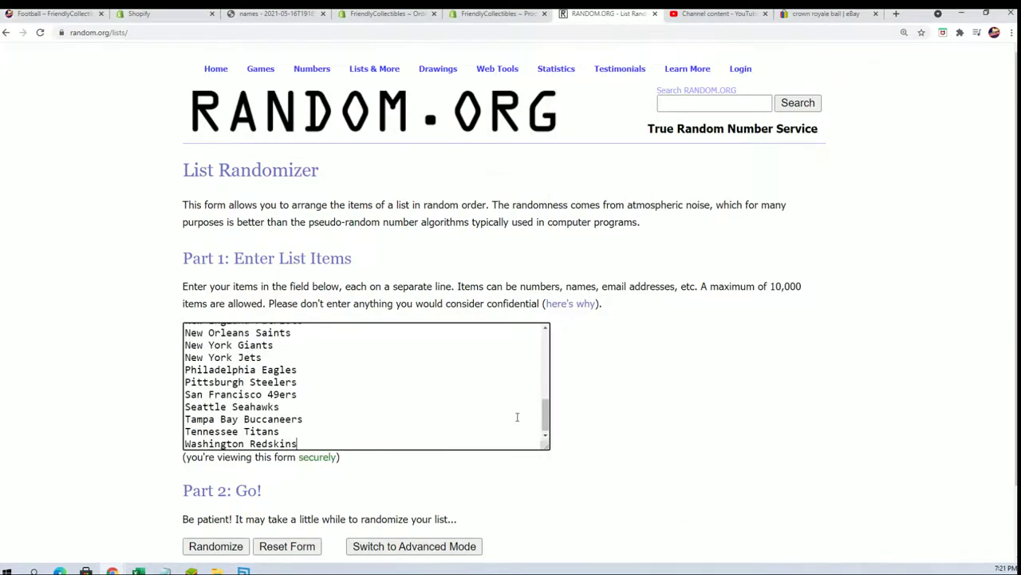
{"action": "scroll", "coordinate": [513, 503], "scroll_direction": "down", "scroll_amount": 1}
{"action": "left_click", "coordinate": [192, 470]}
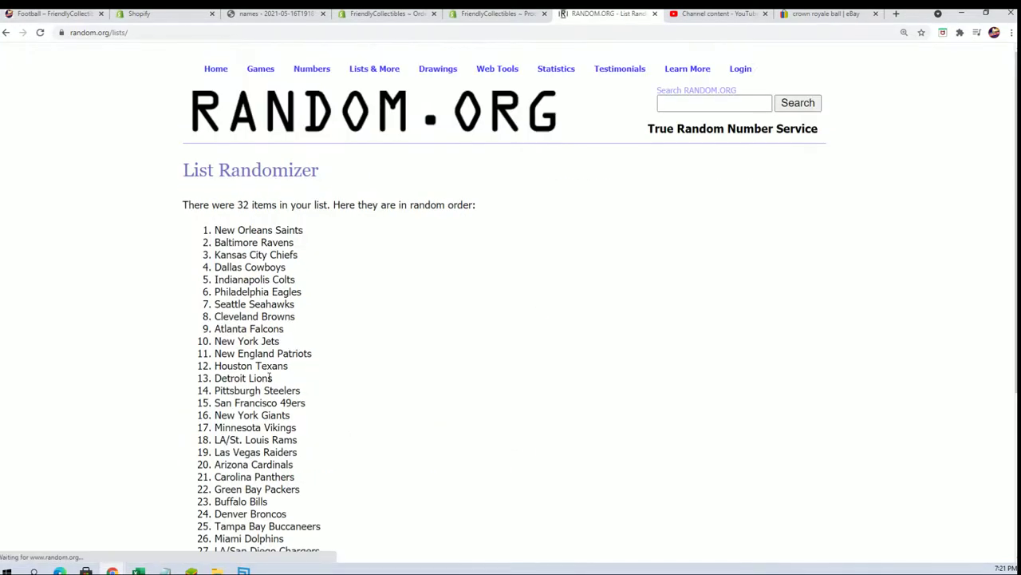
Randomize the NFL team list six more times, for seven randomizations in total
{"action": "scroll", "coordinate": [188, 451], "scroll_direction": "down", "scroll_amount": 3}
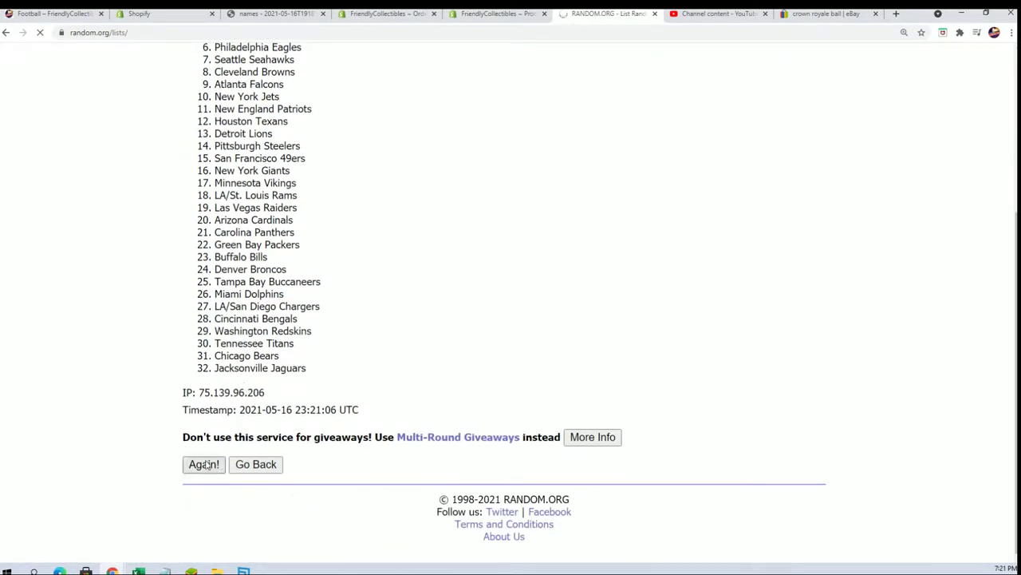
{"action": "left_click", "coordinate": [205, 464]}
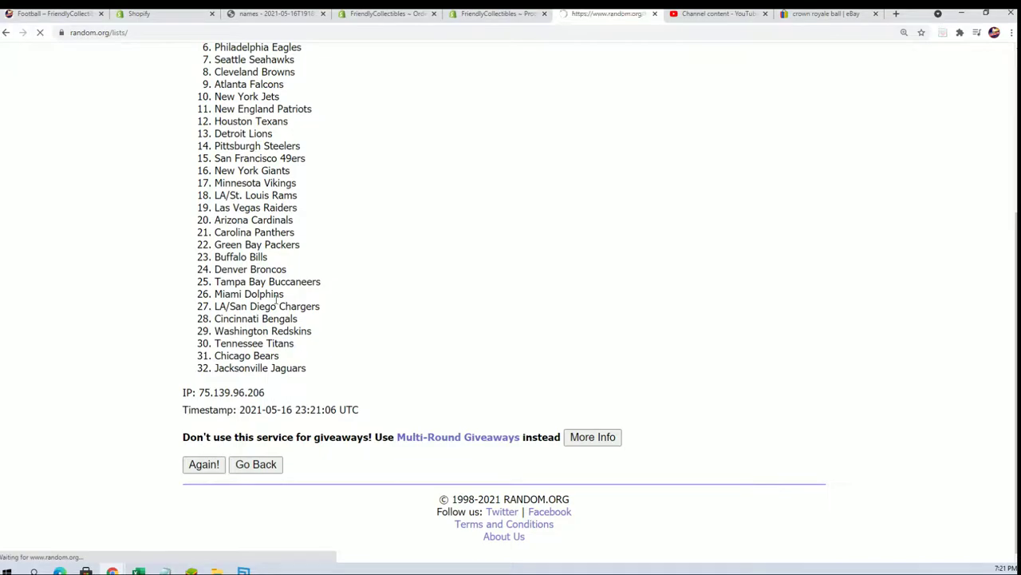
{"action": "scroll", "coordinate": [205, 458], "scroll_direction": "down", "scroll_amount": 3}
{"action": "left_click", "coordinate": [204, 467]}
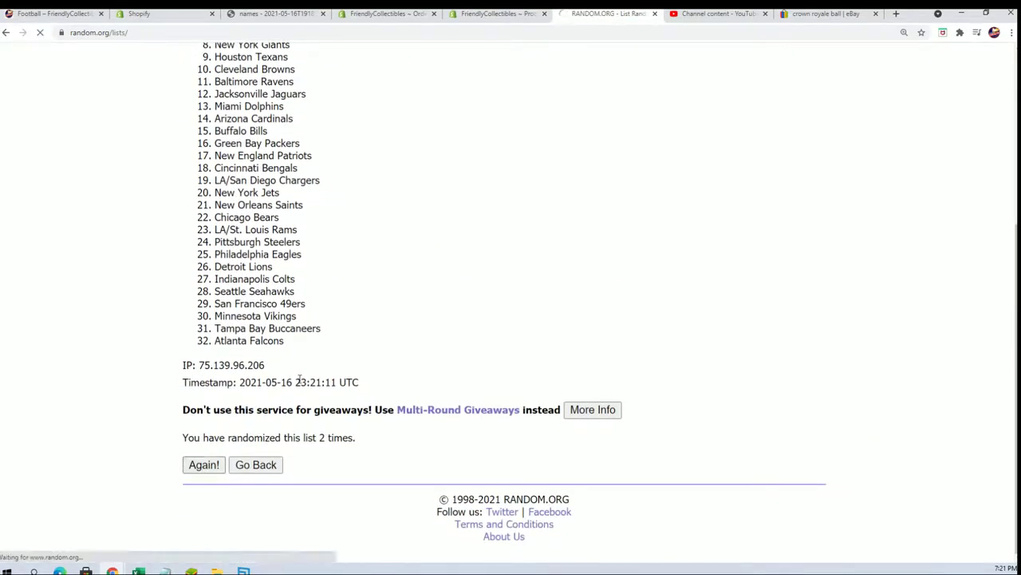
{"action": "scroll", "coordinate": [205, 459], "scroll_direction": "down", "scroll_amount": 3}
{"action": "left_click", "coordinate": [205, 466]}
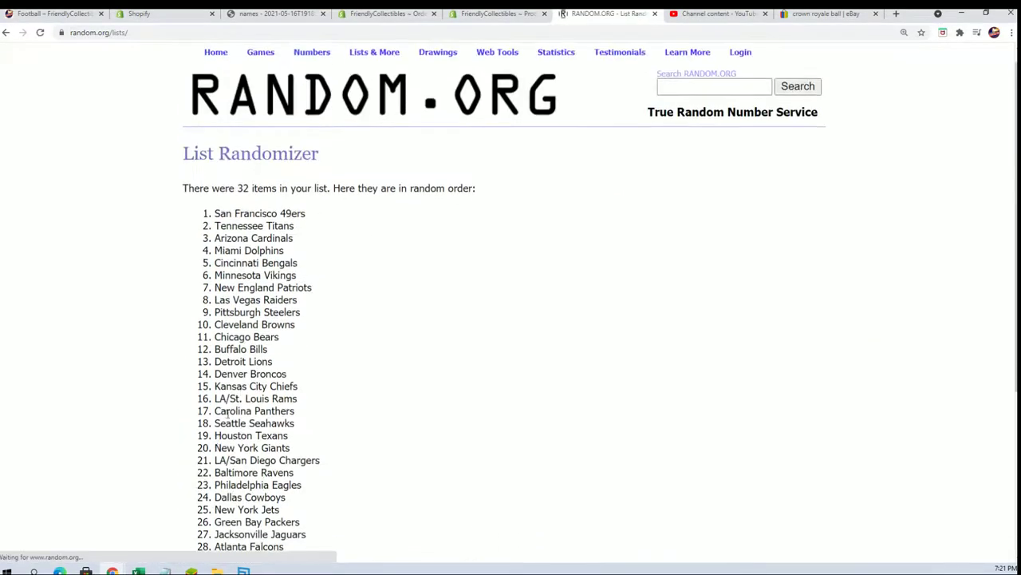
{"action": "scroll", "coordinate": [192, 458], "scroll_direction": "down", "scroll_amount": 3}
{"action": "left_click", "coordinate": [201, 465]}
{"action": "scroll", "coordinate": [205, 425], "scroll_direction": "down", "scroll_amount": 3}
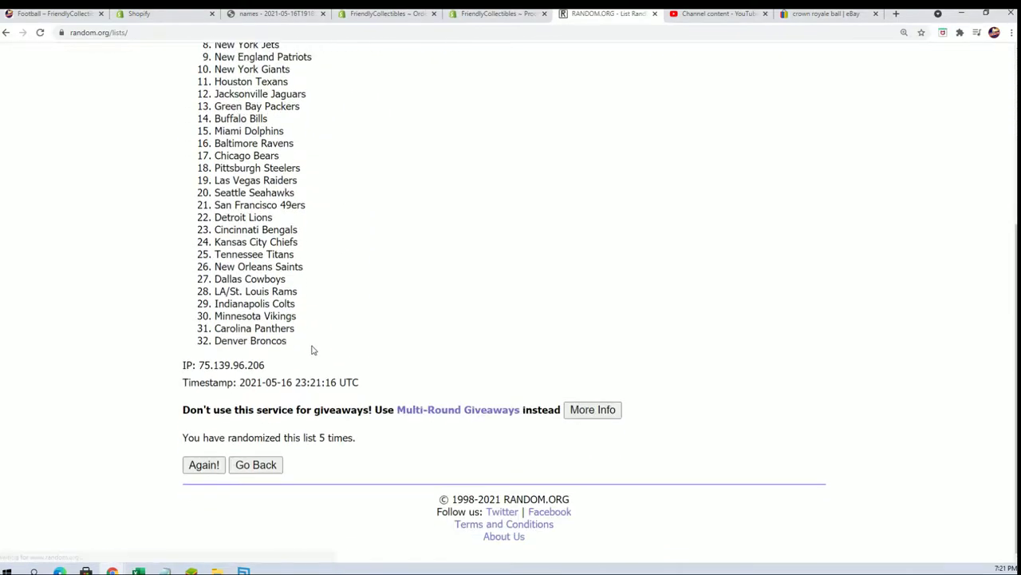
{"action": "left_click", "coordinate": [203, 466]}
{"action": "scroll", "coordinate": [239, 359], "scroll_direction": "down", "scroll_amount": 3}
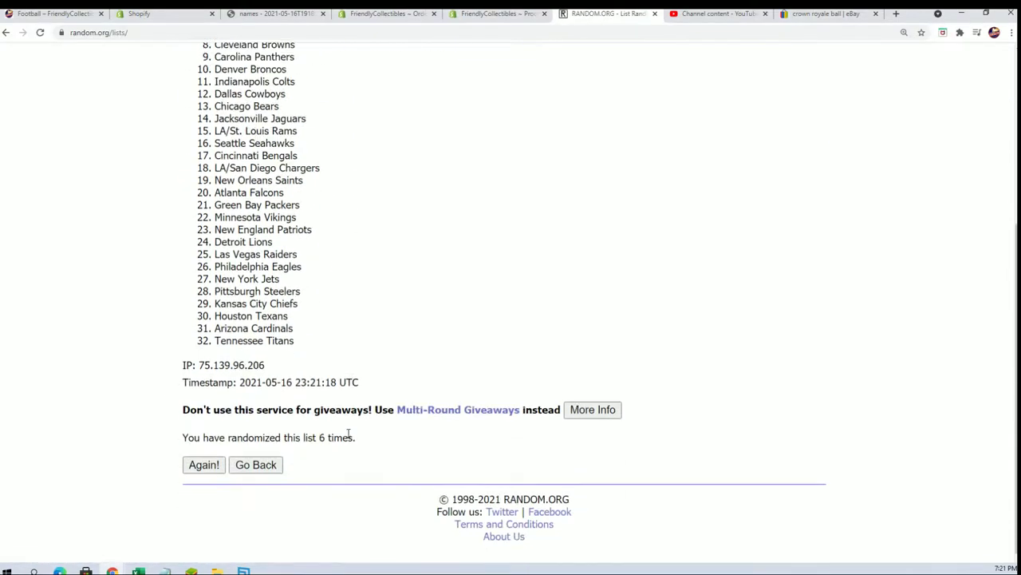
{"action": "left_click", "coordinate": [206, 465]}
Copy the full randomized team list, Indianapolis Colts through Detroit Lions
{"action": "scroll", "coordinate": [301, 185], "scroll_direction": "down", "scroll_amount": 2}
{"action": "left_click_drag", "start_coordinate": [215, 110], "coordinate": [341, 329]}
{"action": "left_click", "coordinate": [205, 125]}
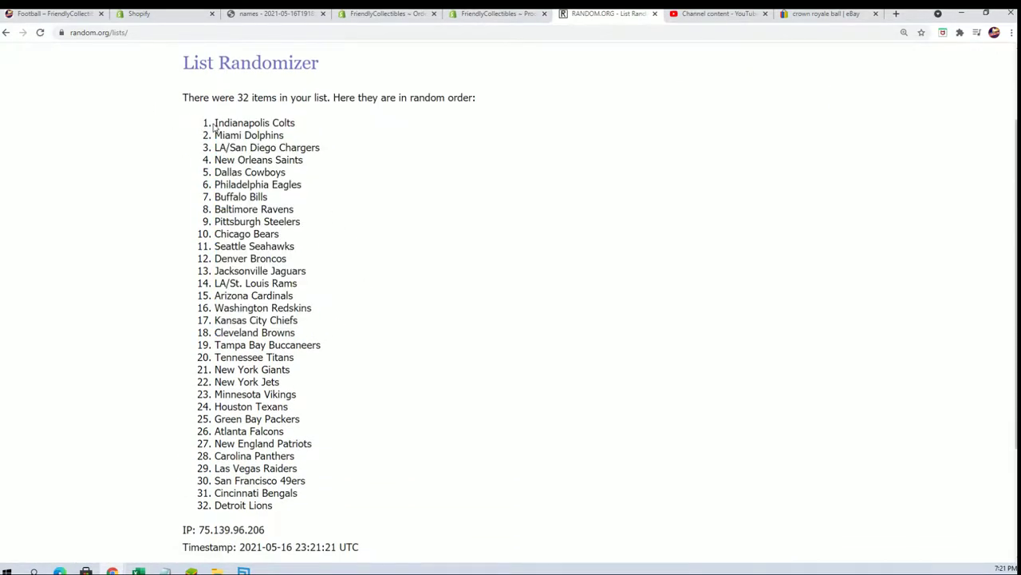
{"action": "left_click_drag", "start_coordinate": [214, 122], "coordinate": [325, 503]}
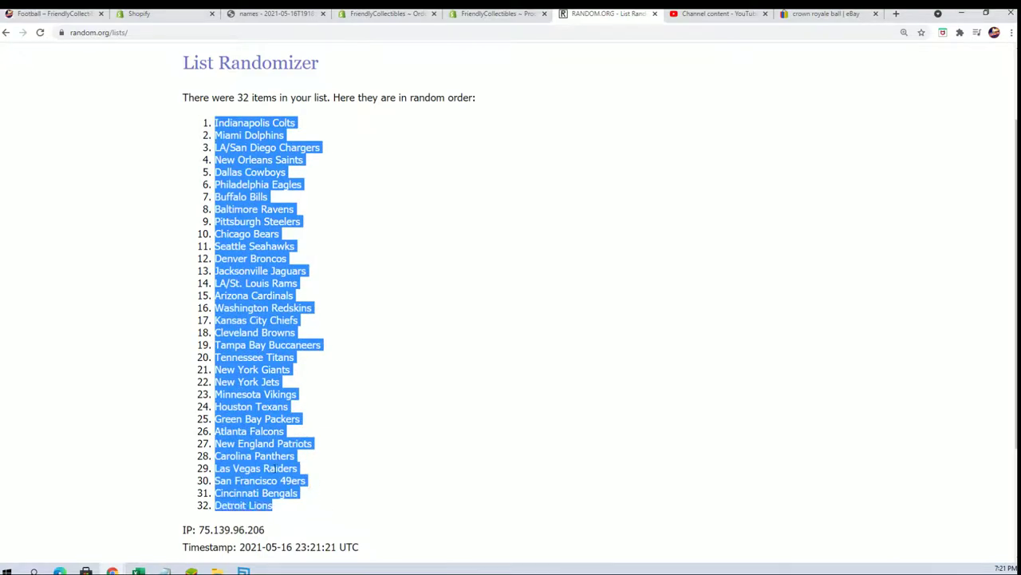
{"action": "right_click", "coordinate": [274, 468]}
{"action": "left_click", "coordinate": [327, 477]}
{"action": "scroll", "coordinate": [272, 431], "scroll_direction": "down", "scroll_amount": 2}
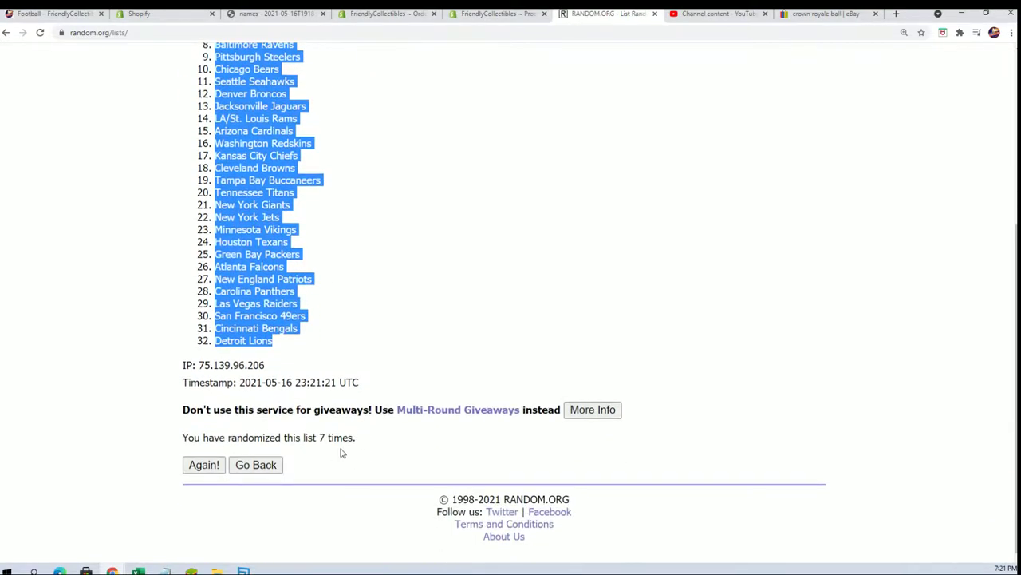
{"action": "scroll", "coordinate": [345, 439], "scroll_direction": "up", "scroll_amount": 2}
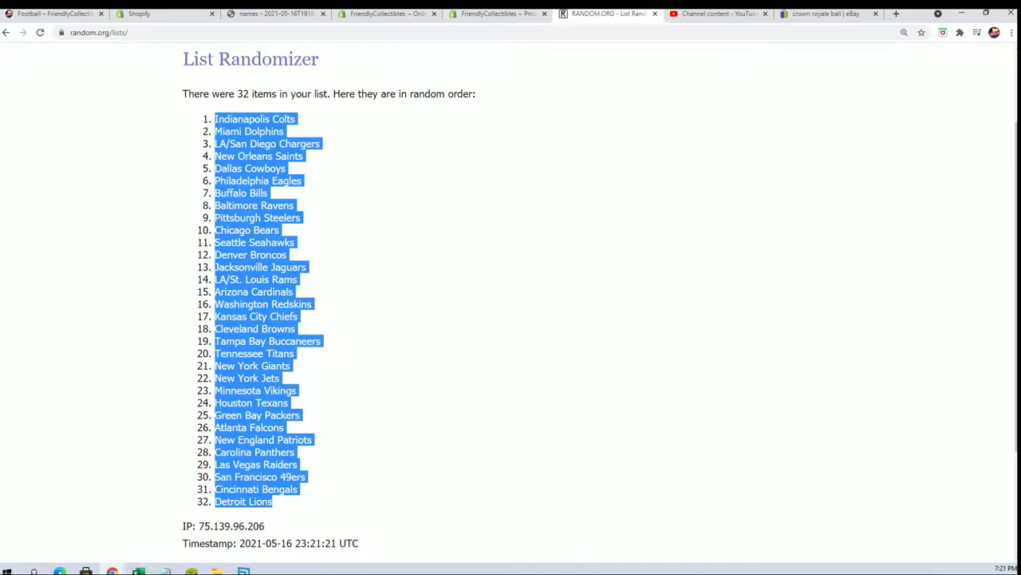
Switch to the Alpha NFL workbook in Excel and paste the teams as plain text under TEAM NAMES from B2
{"action": "left_click", "coordinate": [138, 572]}
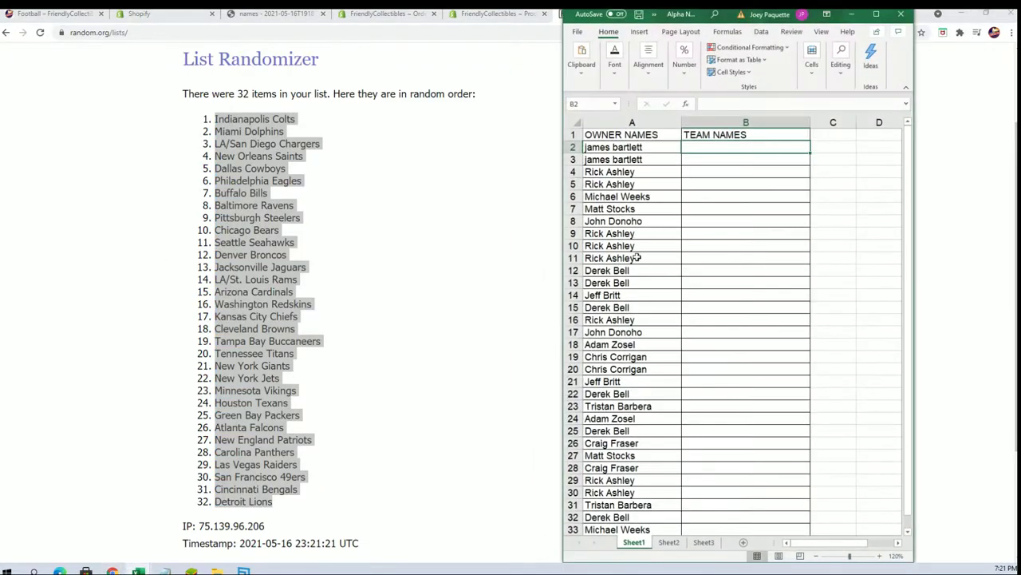
{"action": "right_click", "coordinate": [694, 147]}
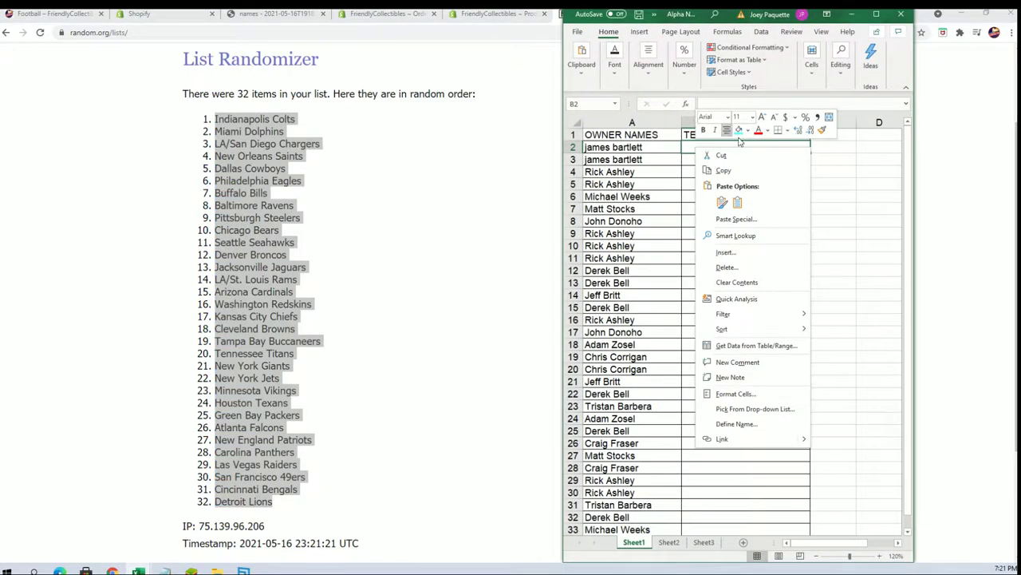
{"action": "left_click", "coordinate": [733, 199]}
{"action": "left_click", "coordinate": [645, 162]}
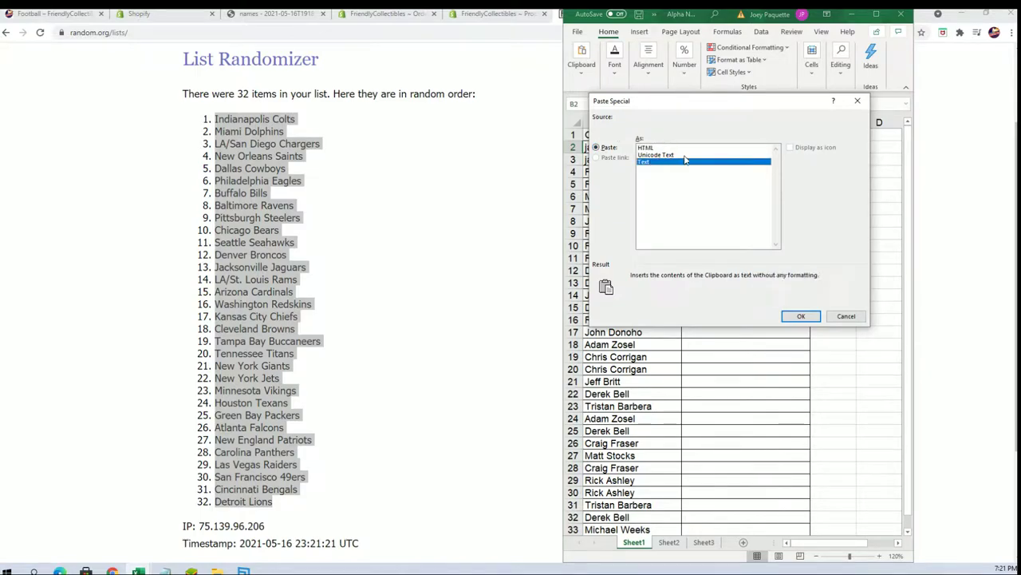
{"action": "left_click", "coordinate": [802, 316]}
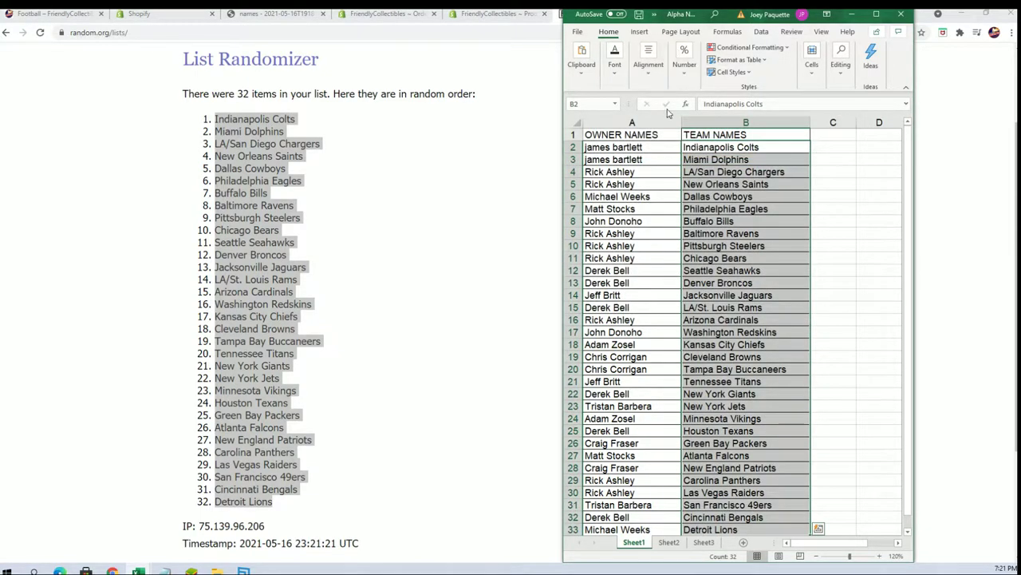
Narrow the OWNER NAMES column to about the width of its heading and maximize the workbook window
{"action": "left_click", "coordinate": [639, 122]}
{"action": "left_click_drag", "start_coordinate": [681, 122], "coordinate": [659, 121]}
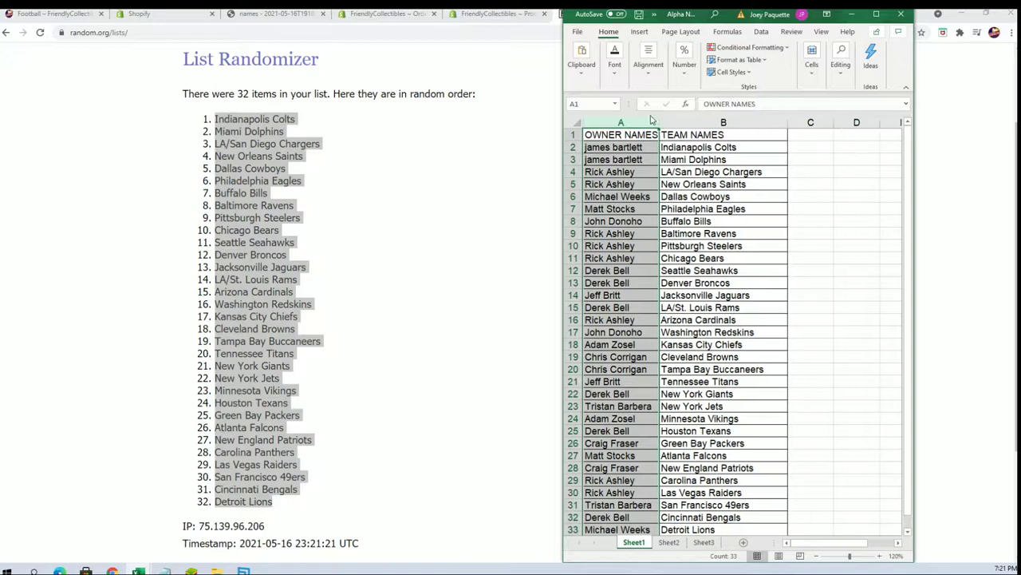
{"action": "scroll", "coordinate": [385, 416], "scroll_direction": "down", "scroll_amount": 2}
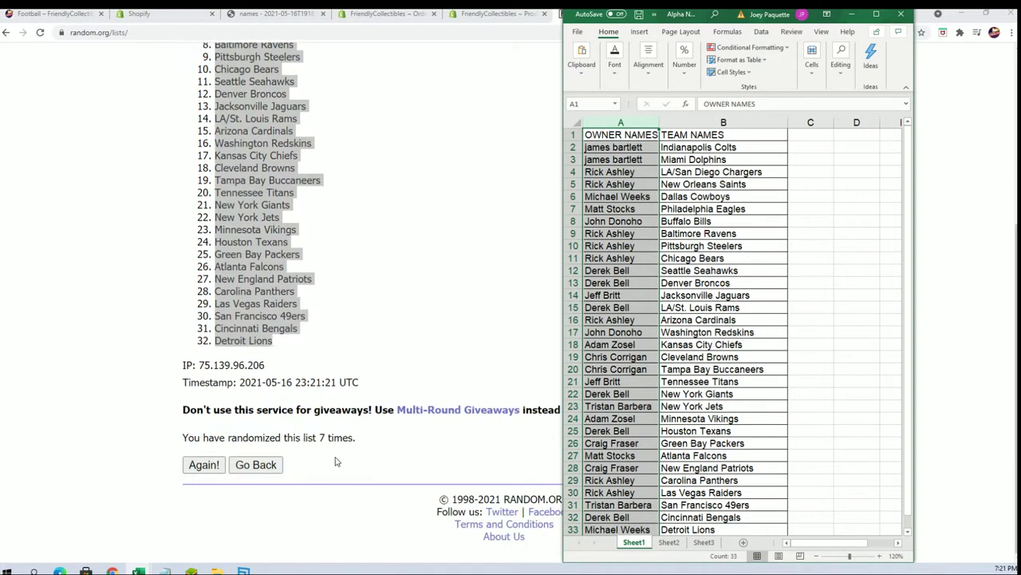
{"action": "scroll", "coordinate": [337, 462], "scroll_direction": "up", "scroll_amount": 2}
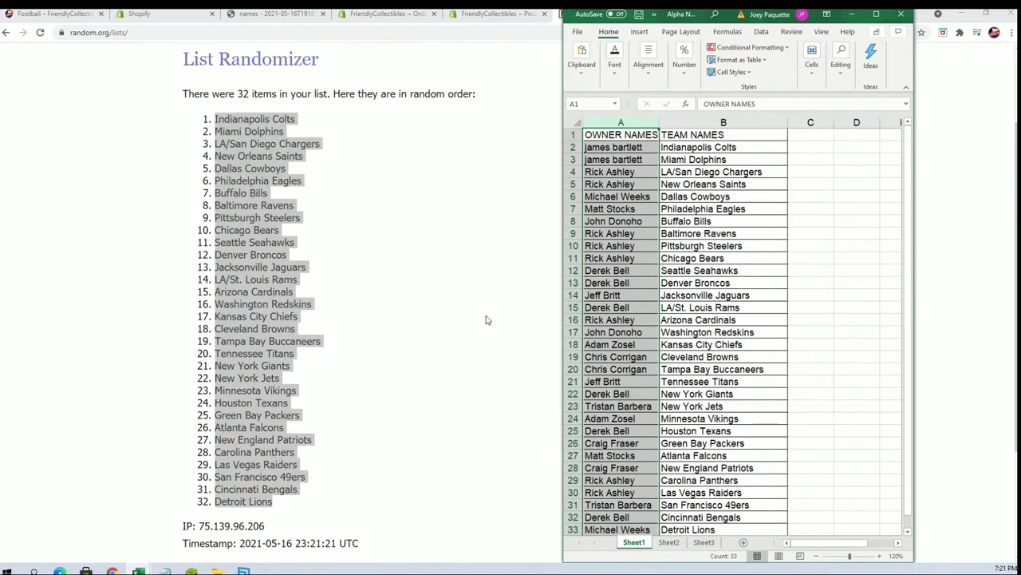
{"action": "left_click", "coordinate": [878, 15]}
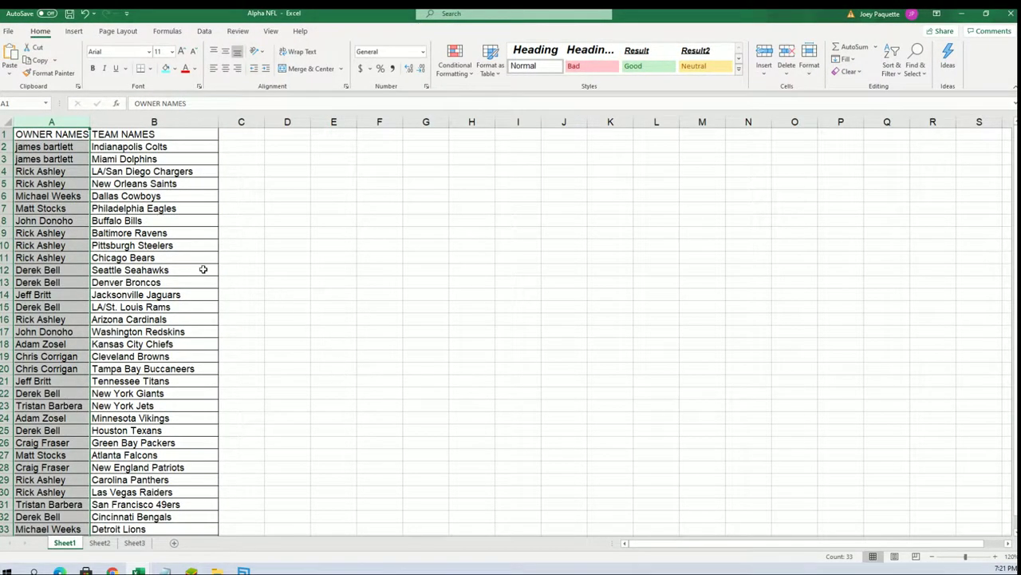
Sort the team names in B2:B33 from A to Z, expanding the selection so the owner names move with them
{"action": "left_click", "coordinate": [49, 208]}
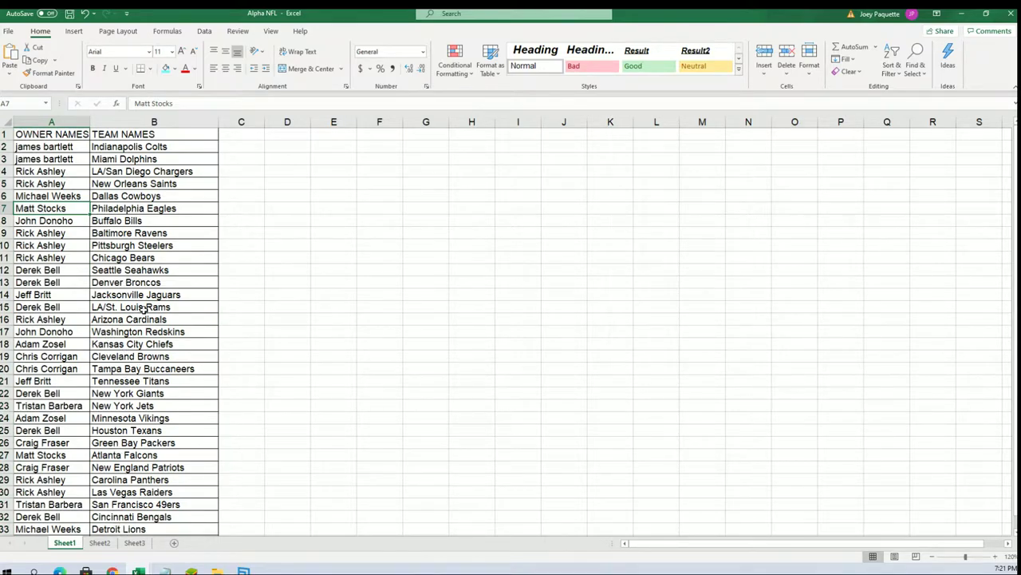
{"action": "left_click_drag", "start_coordinate": [112, 146], "coordinate": [228, 529]}
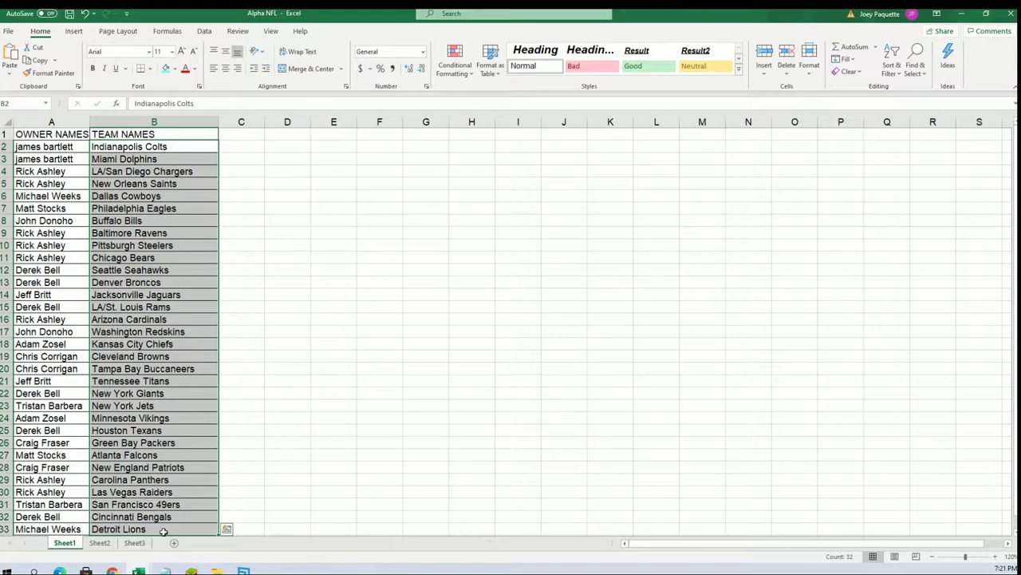
{"action": "left_click", "coordinate": [891, 62]}
{"action": "left_click", "coordinate": [904, 90]}
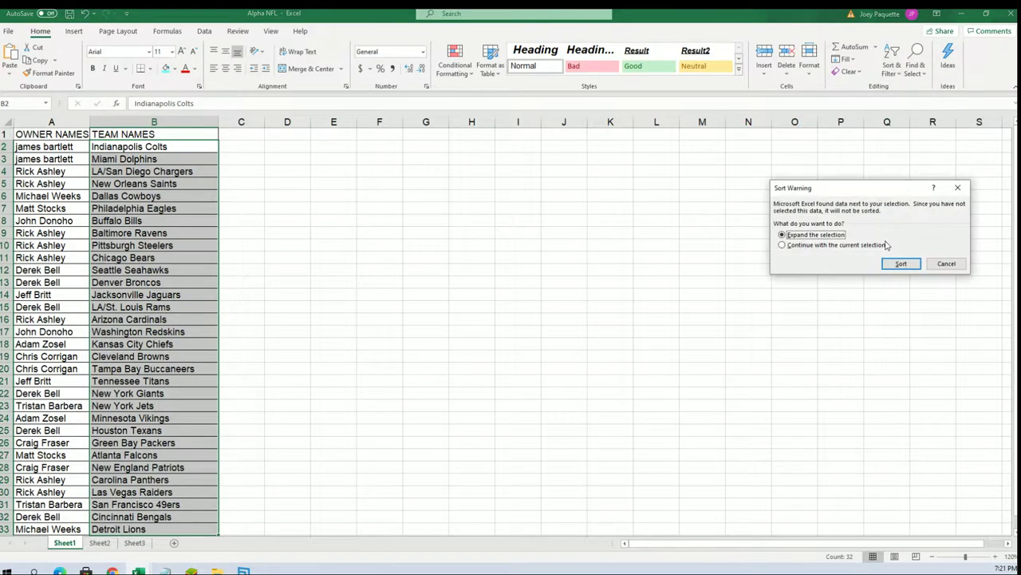
{"action": "left_click", "coordinate": [900, 264]}
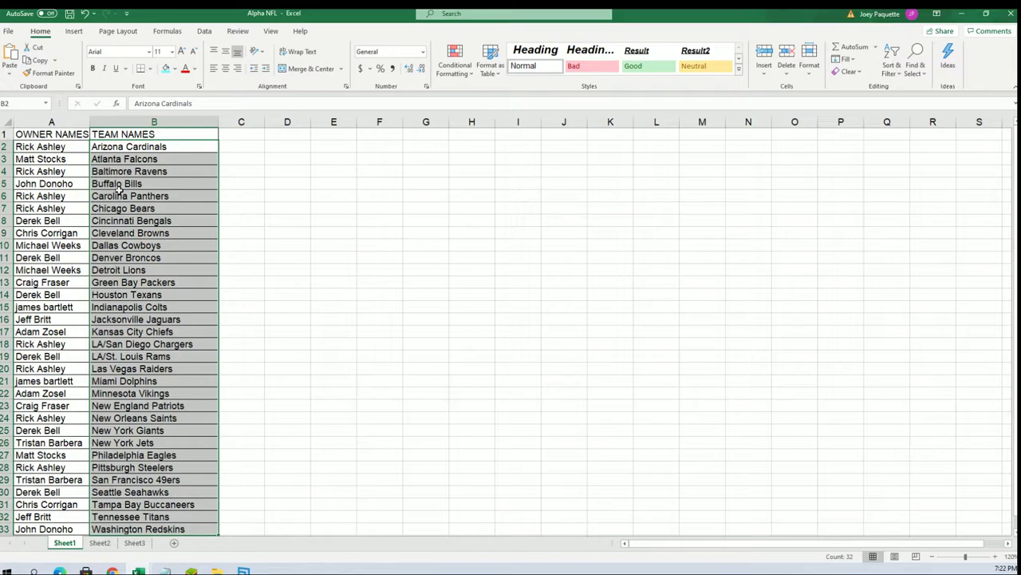